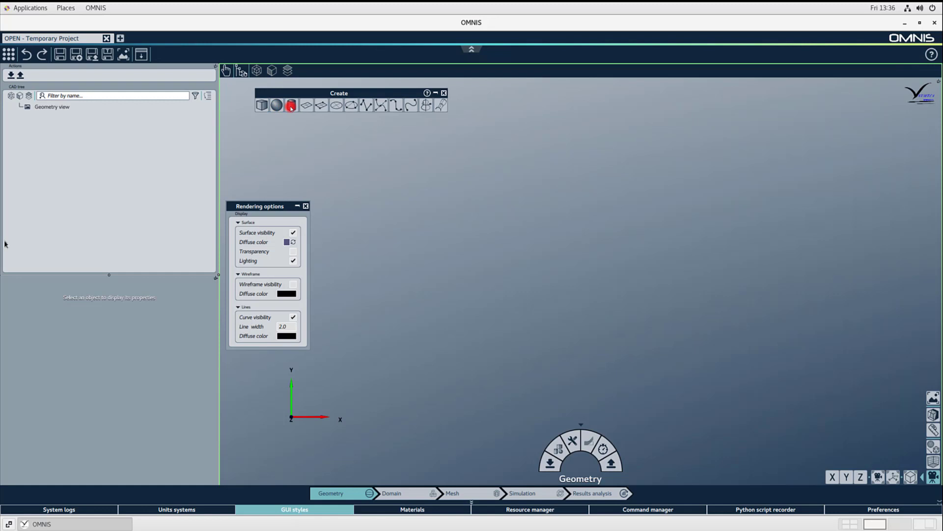
# - Create a default cube, and show the sphere to create a second cube fitted around it
pyautogui.click(261, 104)
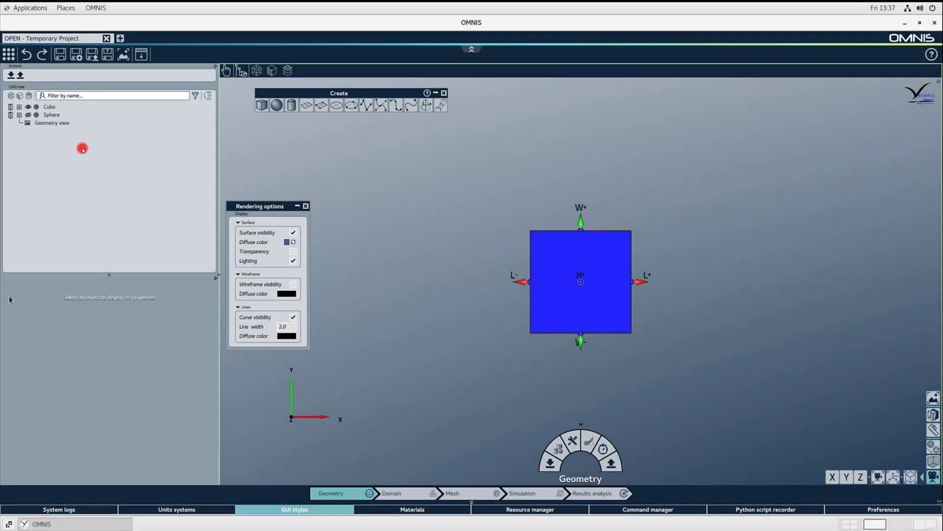
pyautogui.click(28, 115)
pyautogui.click(51, 115)
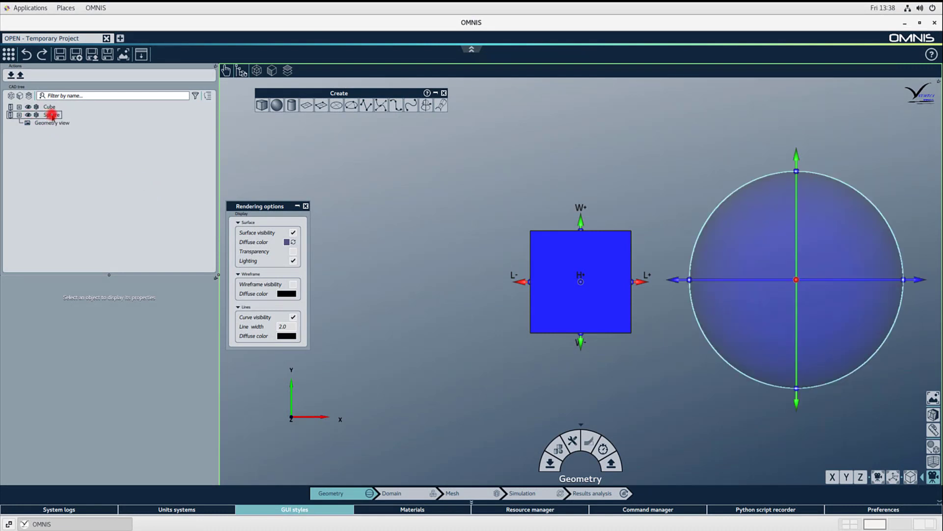
pyautogui.click(52, 116)
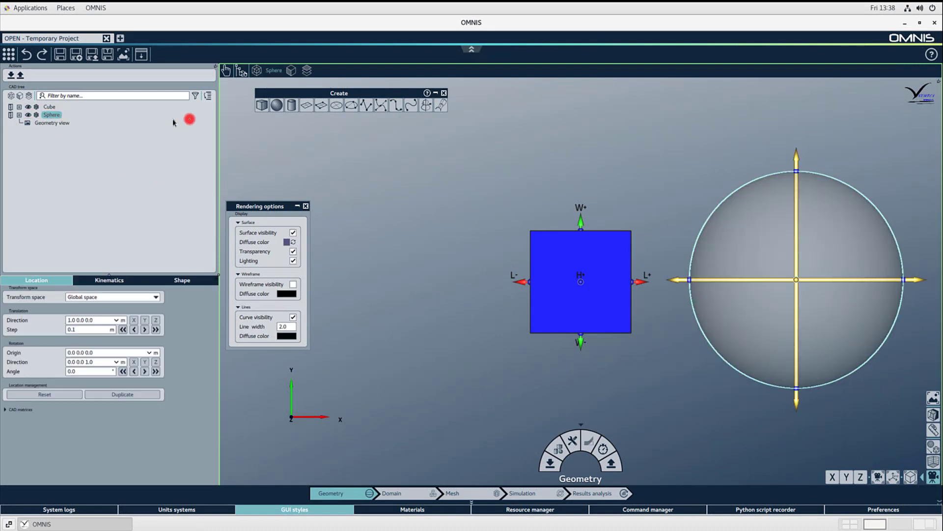
pyautogui.click(263, 105)
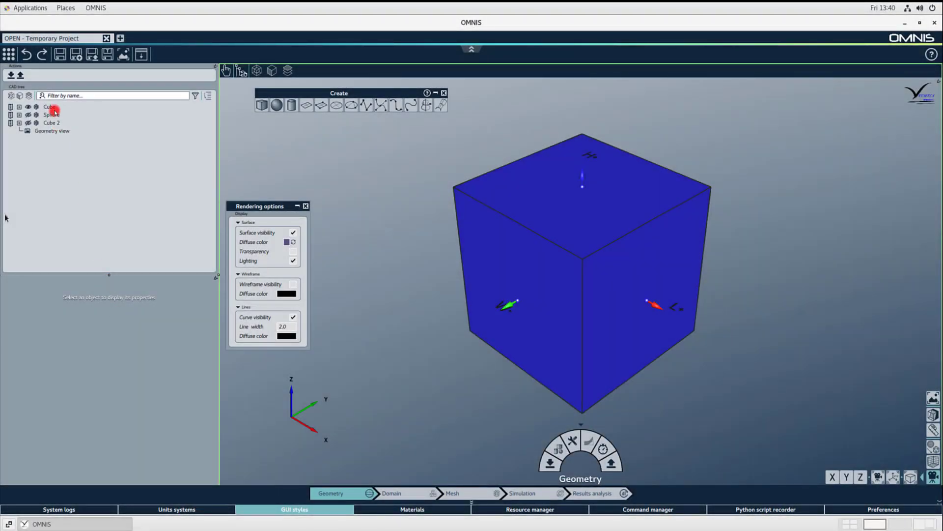
# - Translate the first cube in the positive X and negative Z directions and rotate it about the Y axis
pyautogui.click(53, 108)
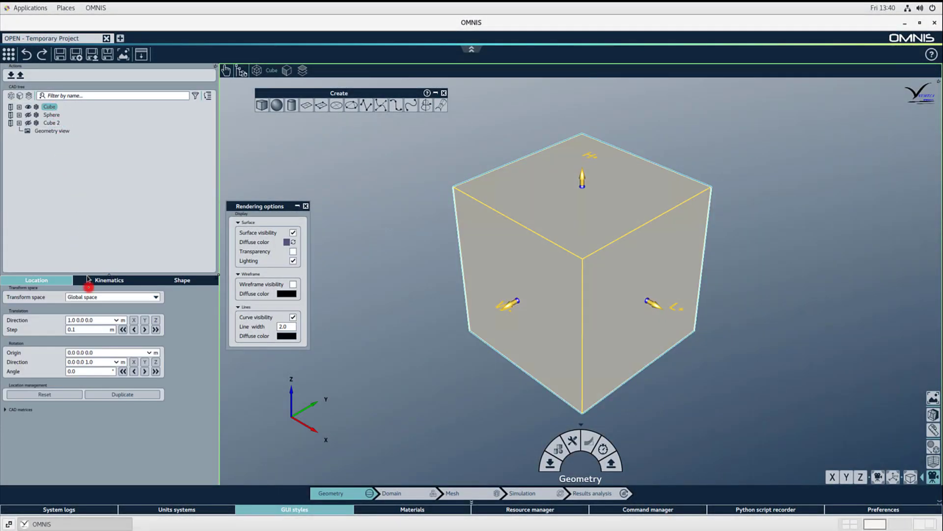
pyautogui.click(155, 329)
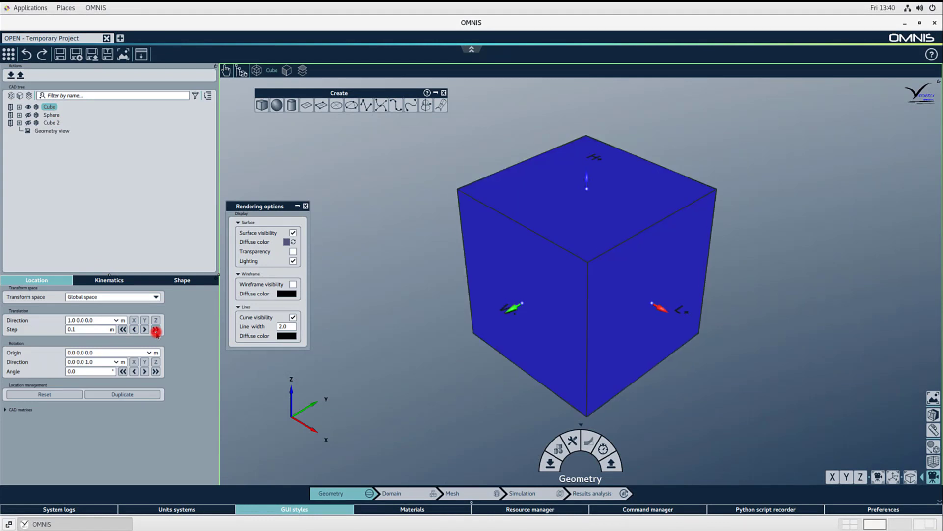
pyautogui.click(156, 320)
pyautogui.click(124, 330)
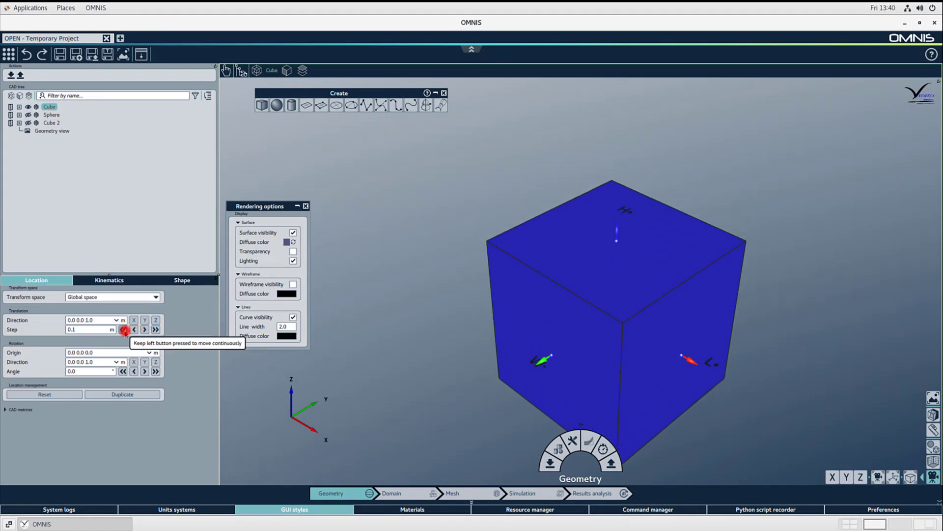
pyautogui.click(144, 362)
pyautogui.click(155, 371)
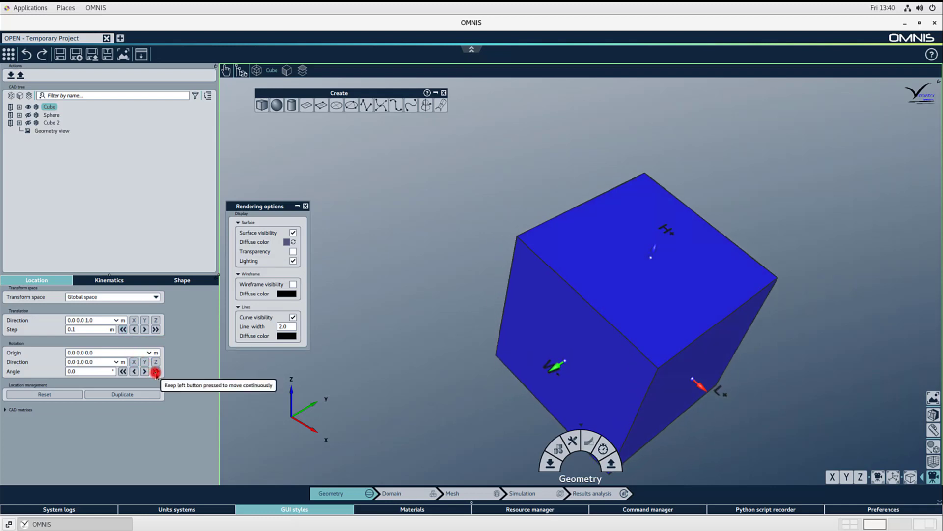
# - Stretch the first cube's Width- side to about 2.01 m and increase its Height+ dimension
pyautogui.click(179, 280)
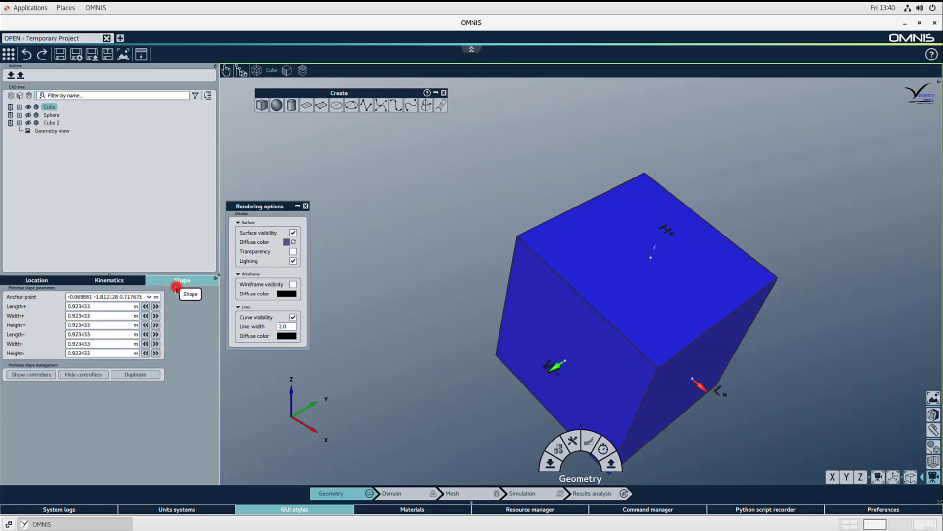
pyautogui.click(576, 357)
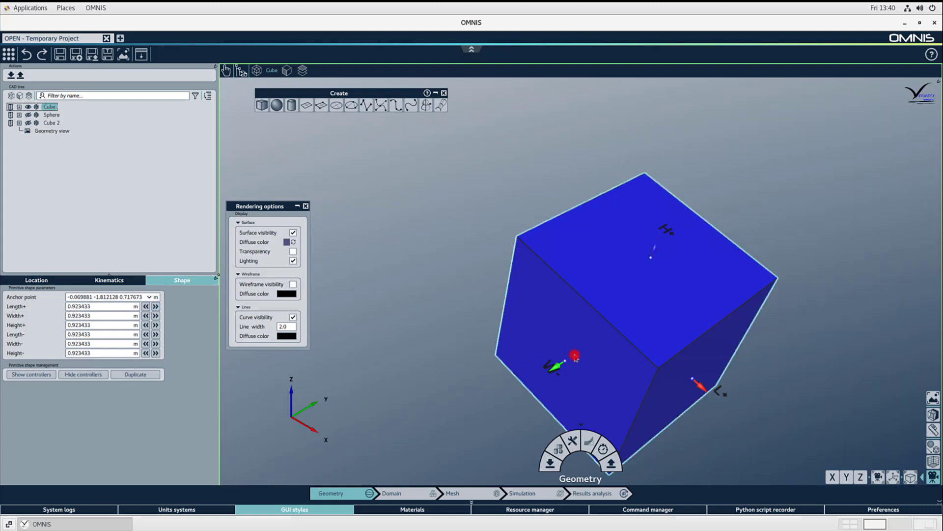
pyautogui.moveTo(565, 361); pyautogui.dragTo(482, 393)
pyautogui.click(155, 324)
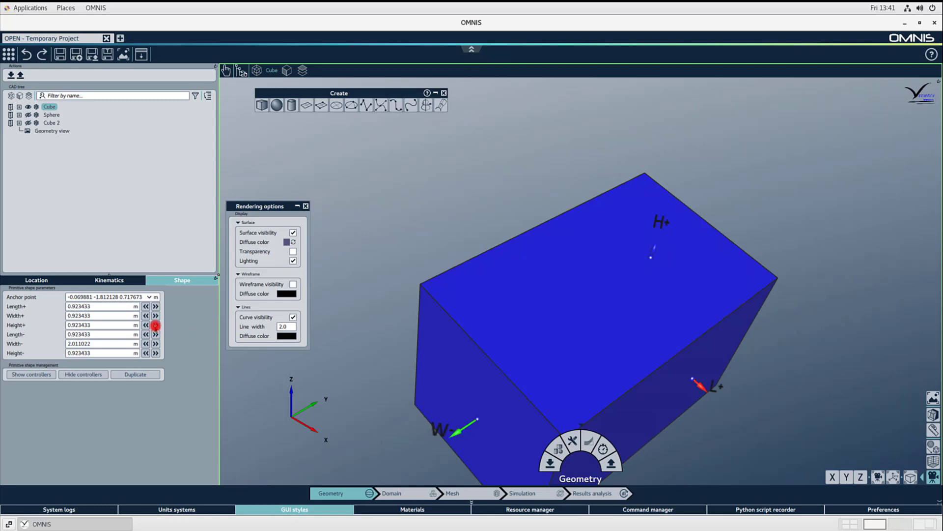
pyautogui.click(156, 325)
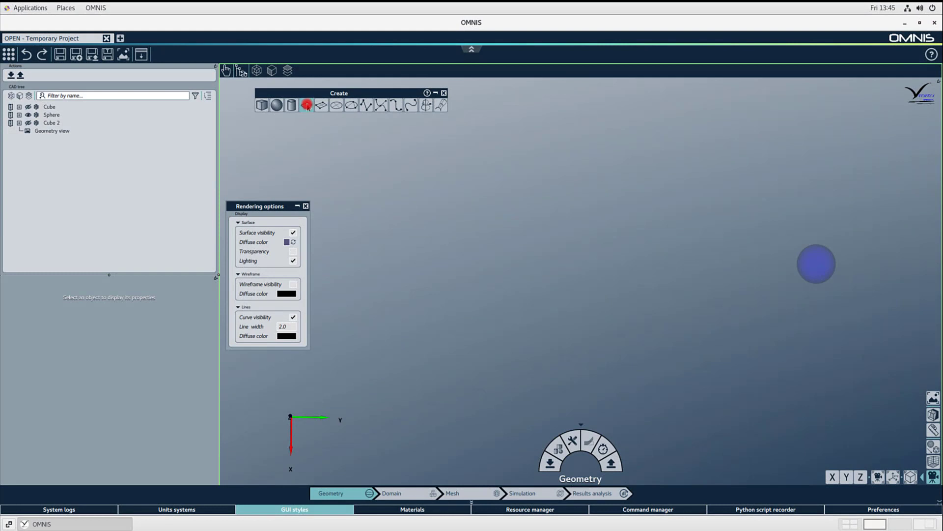
# - Create a default plane and a second plane fitted to the sphere
pyautogui.click(307, 106)
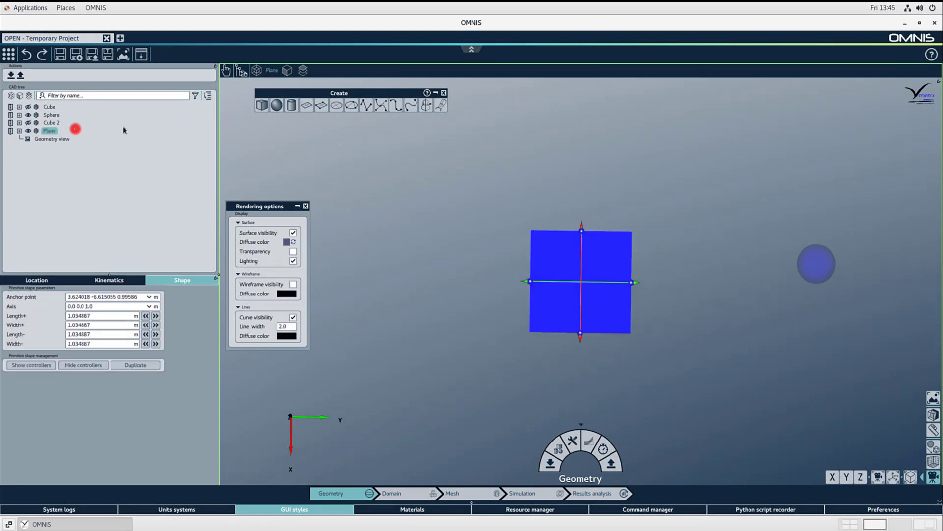
pyautogui.click(64, 116)
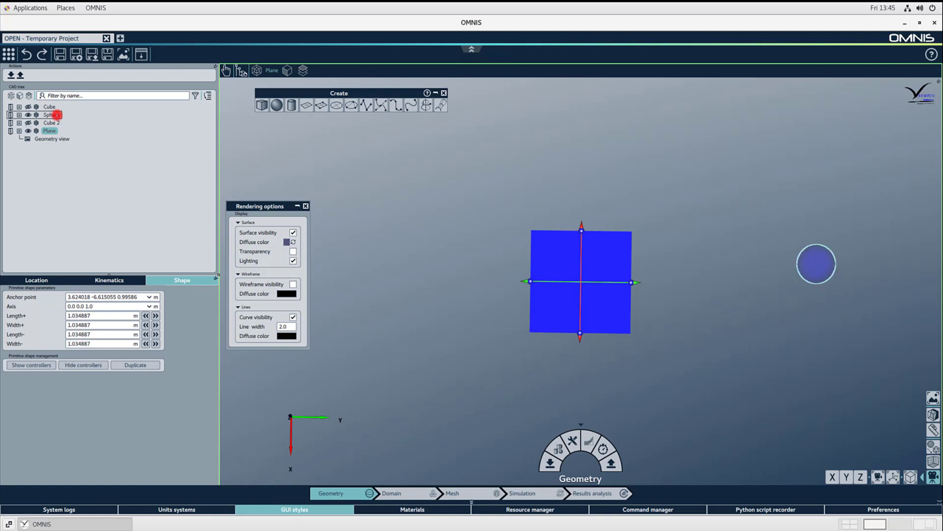
pyautogui.click(306, 105)
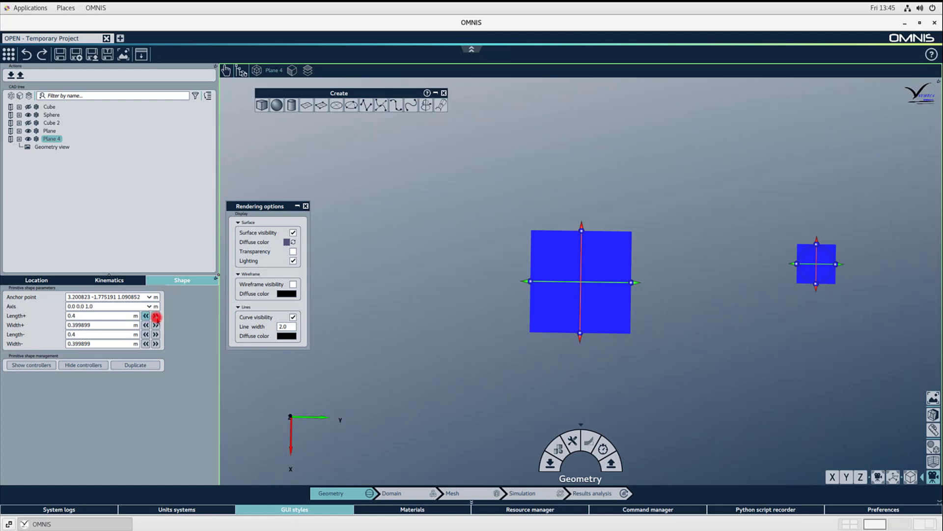
# - Increase the sphere-fitted plane's Length+ to about 0.63 m and enlarge its Width+ dimension
pyautogui.click(156, 317)
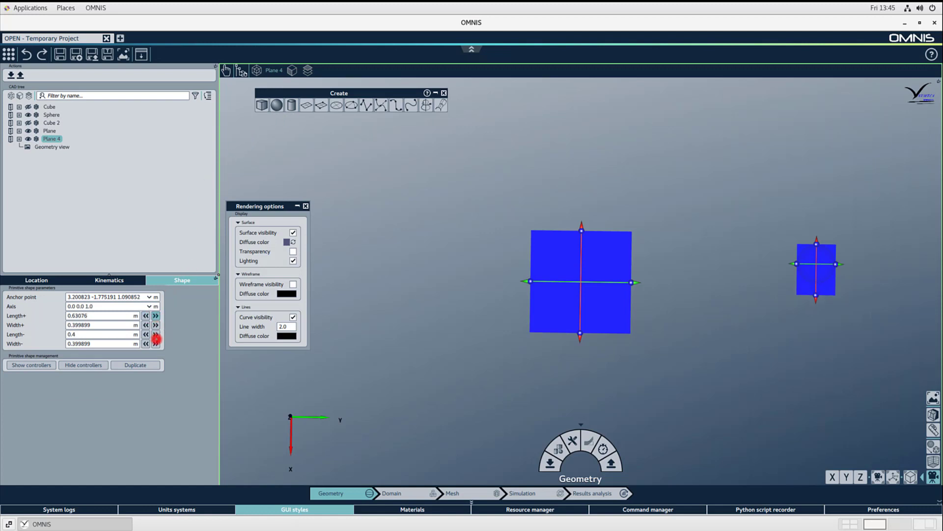
pyautogui.click(156, 326)
pyautogui.click(157, 326)
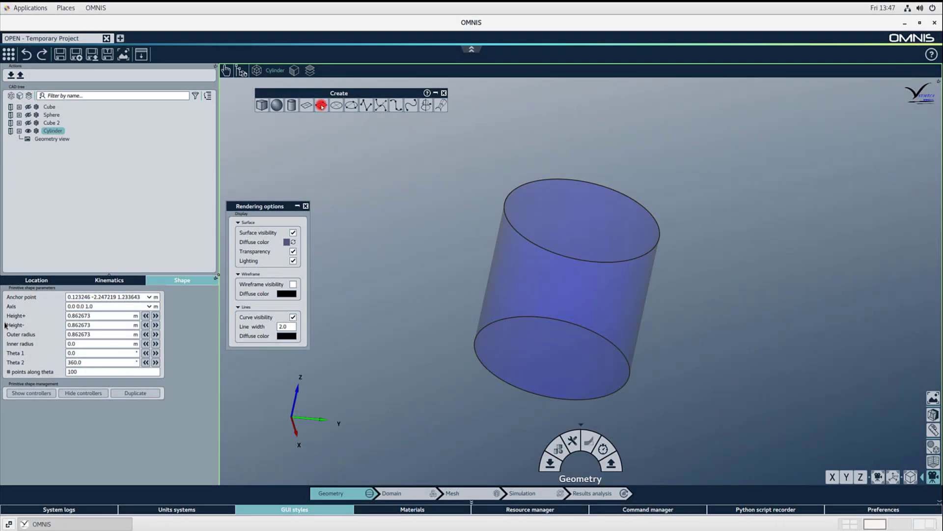
# - Create a three-point plane through the cylinder using two points on its upper rim and one on its lower rim
pyautogui.click(322, 106)
pyautogui.click(525, 239)
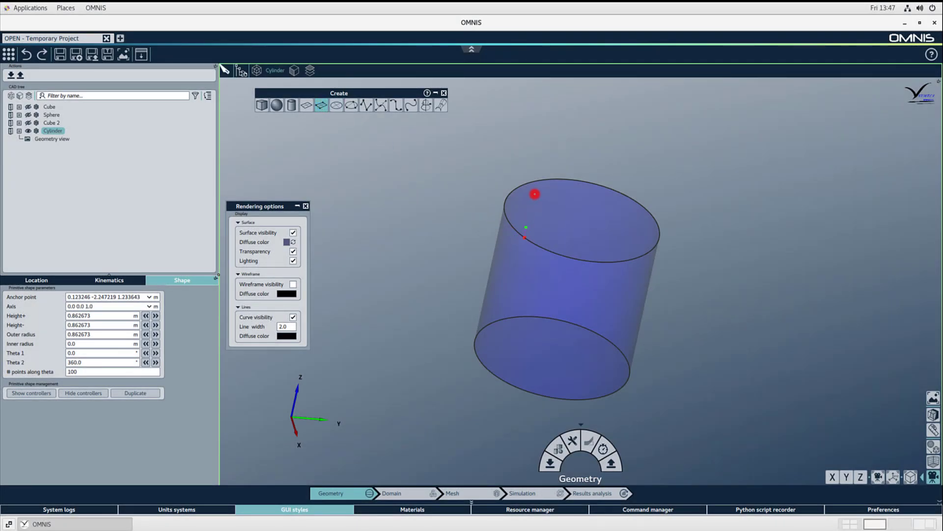
pyautogui.click(578, 181)
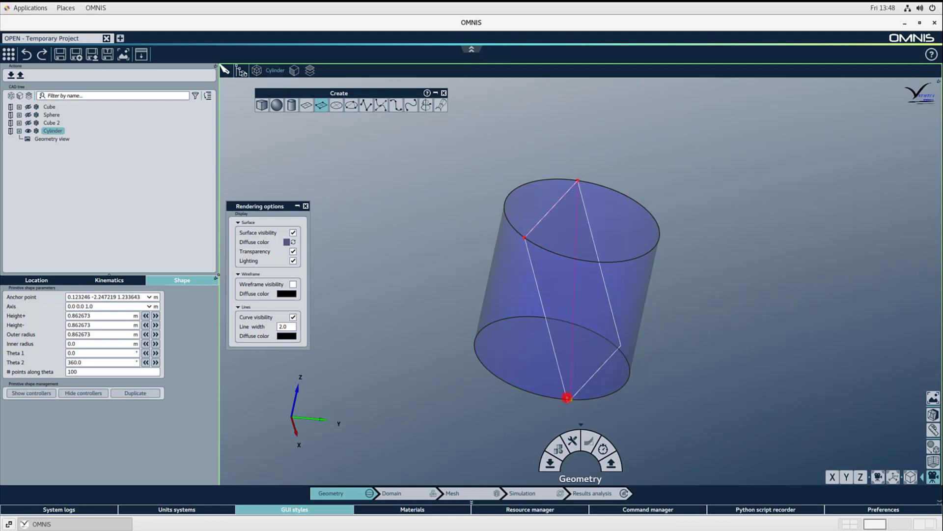
pyautogui.click(567, 398)
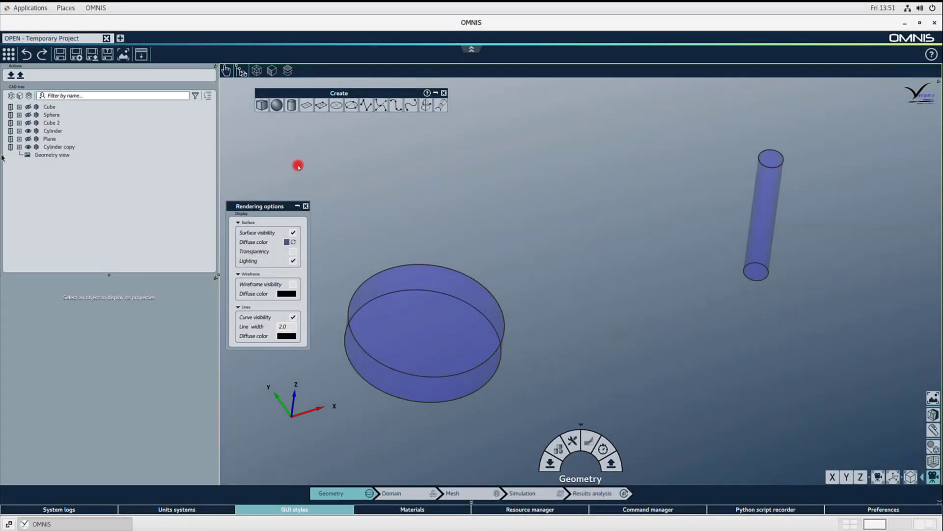
# - Create a default disc and additional discs fitted to the cylinder and to the cylinder copy
pyautogui.click(337, 106)
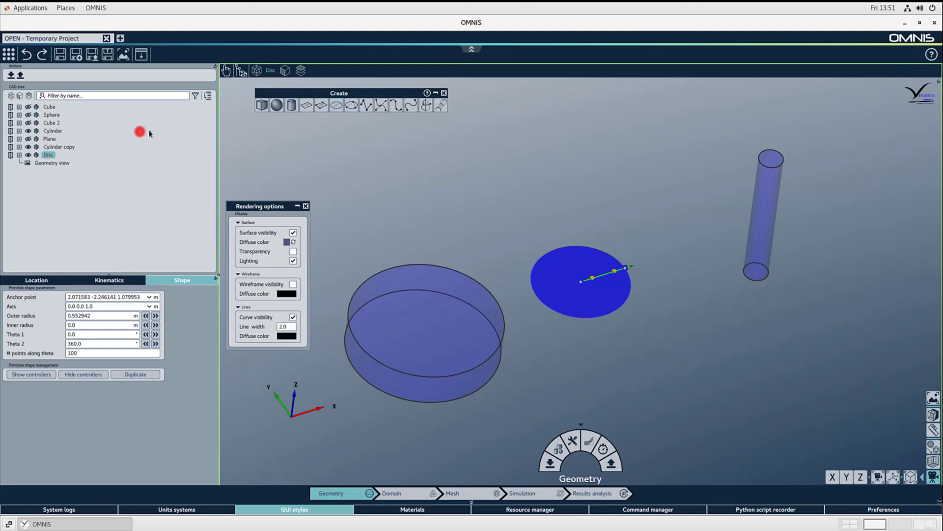
pyautogui.click(59, 131)
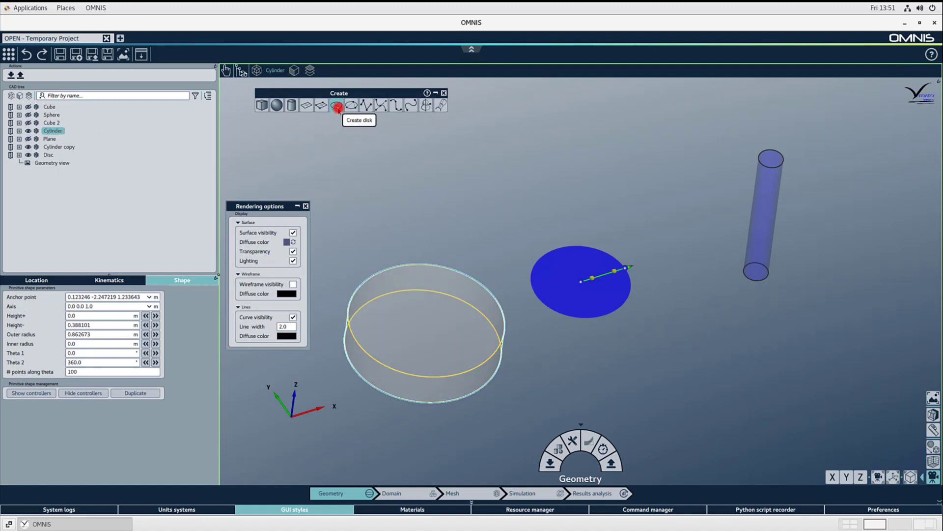
pyautogui.click(338, 107)
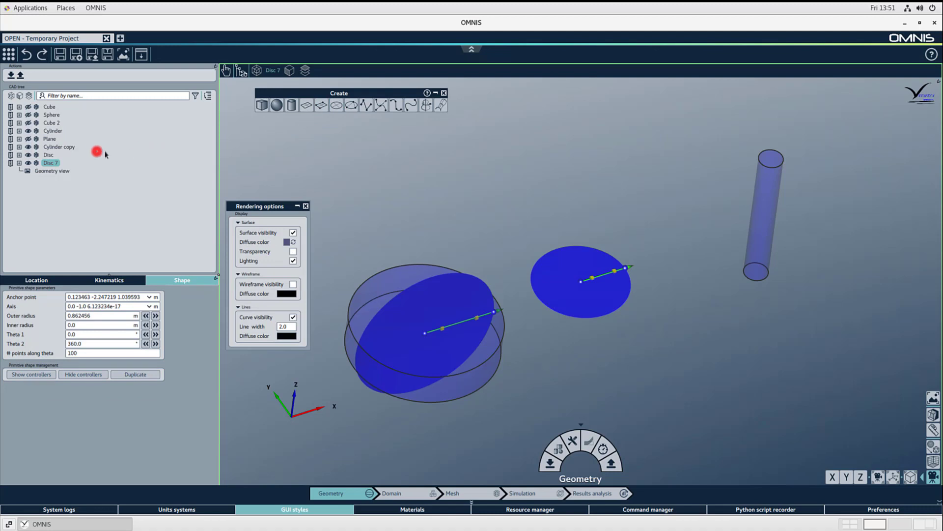
pyautogui.click(70, 147)
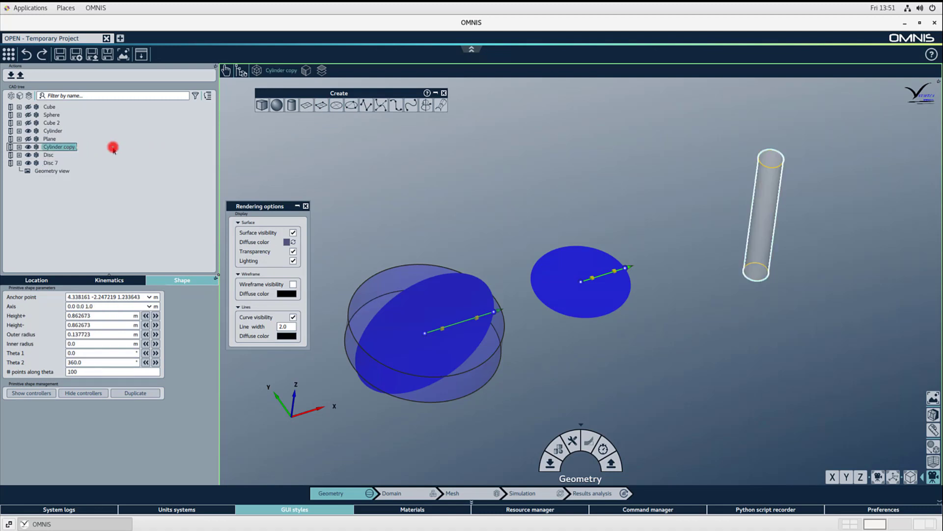
pyautogui.click(336, 107)
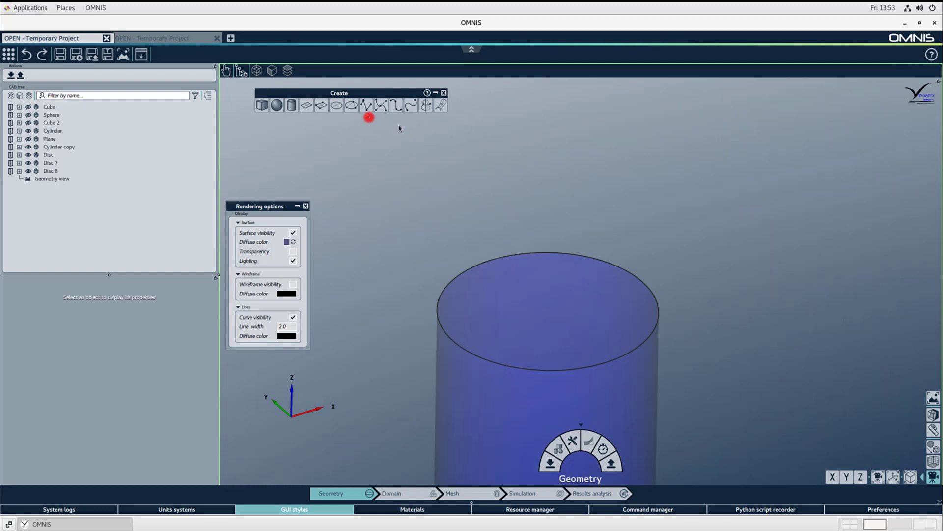
# - Create a disc through three points picked on the cylinder's upper rim
pyautogui.click(351, 105)
pyautogui.click(464, 270)
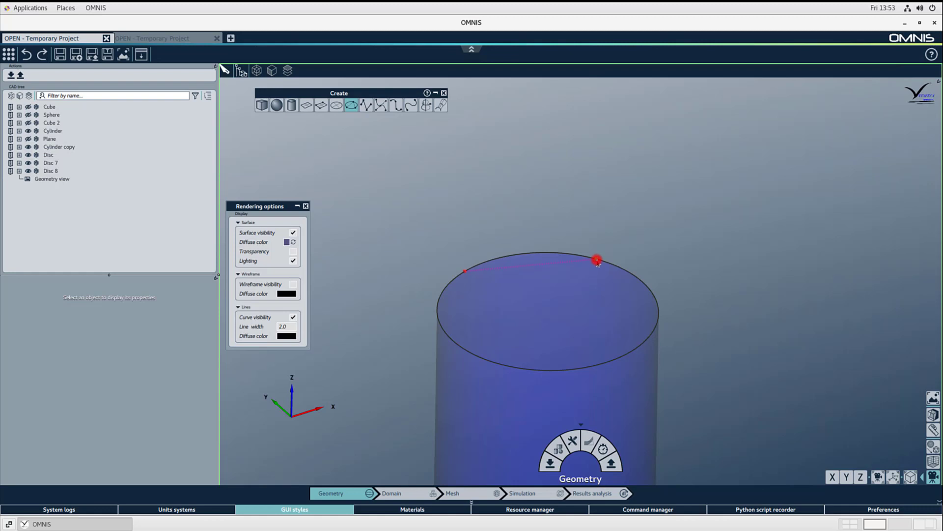
pyautogui.click(597, 260)
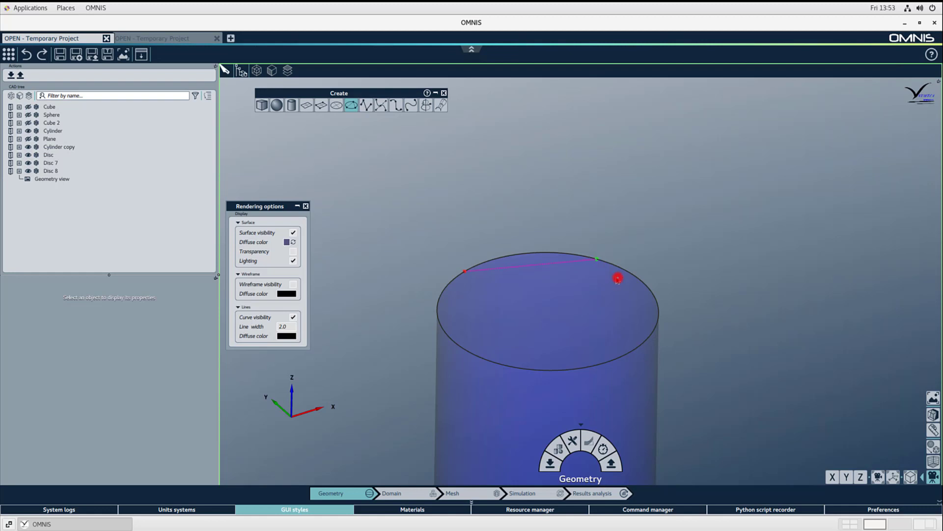
pyautogui.click(621, 359)
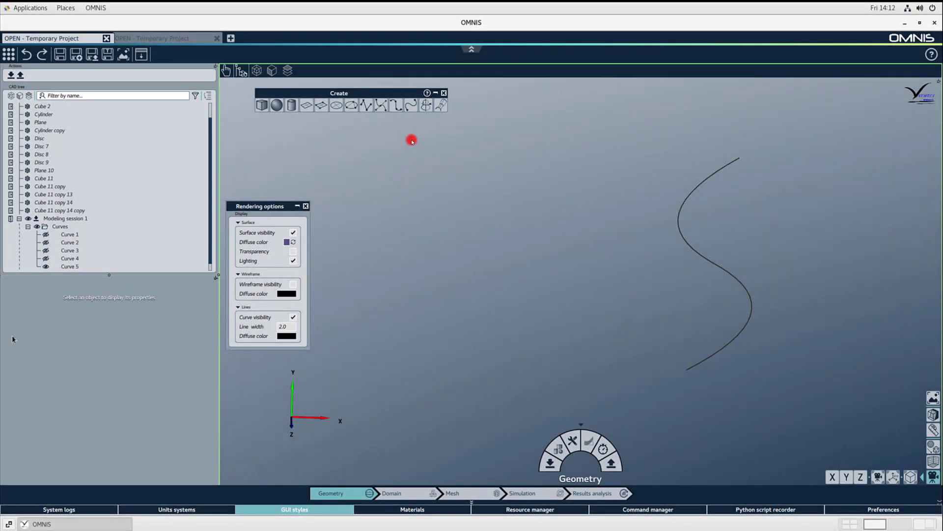
# - Revolve the S-shaped Curve 5 by 180° about the Y direction, with the rotation axis origin at -3.5 0.0 0.0 m
pyautogui.click(426, 105)
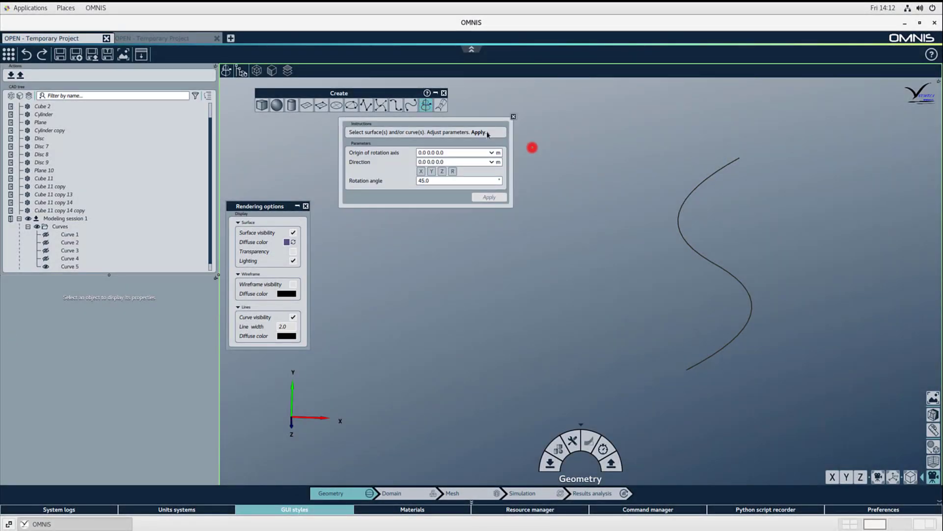
pyautogui.click(680, 214)
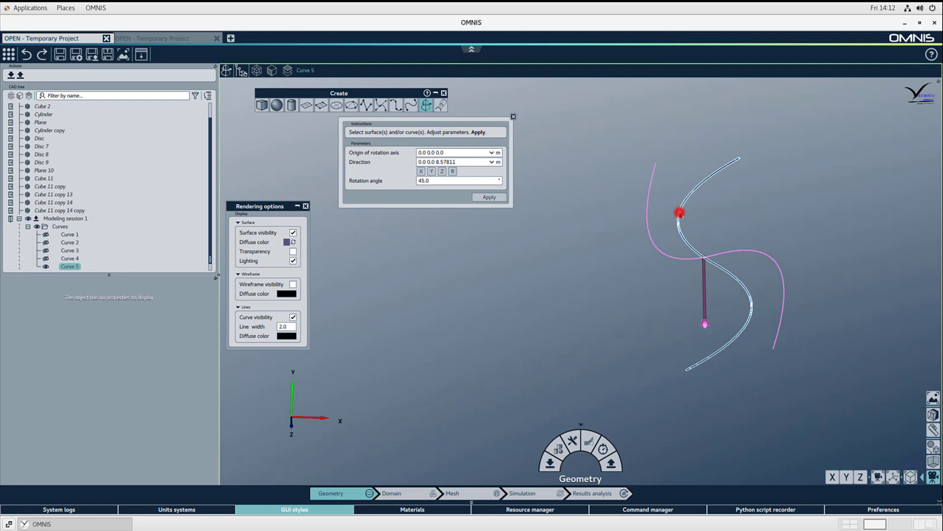
pyautogui.click(436, 168)
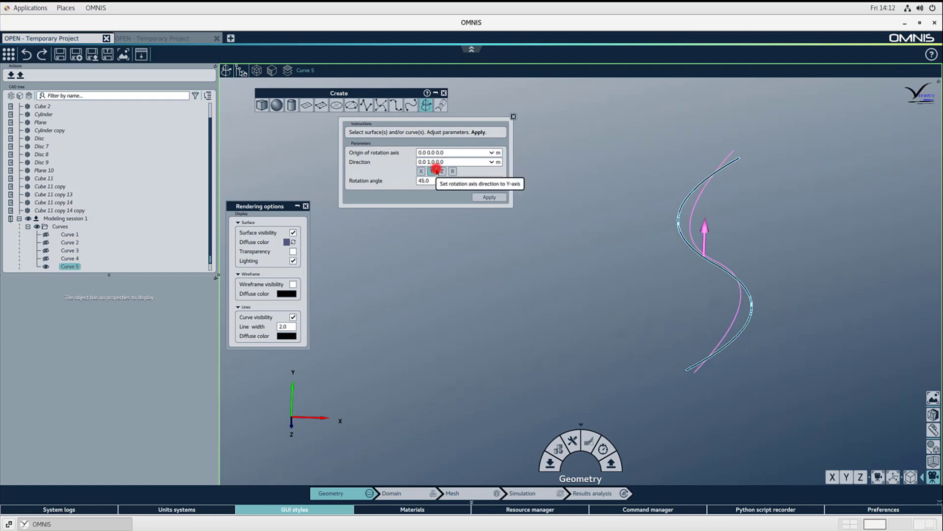
pyautogui.click(423, 153)
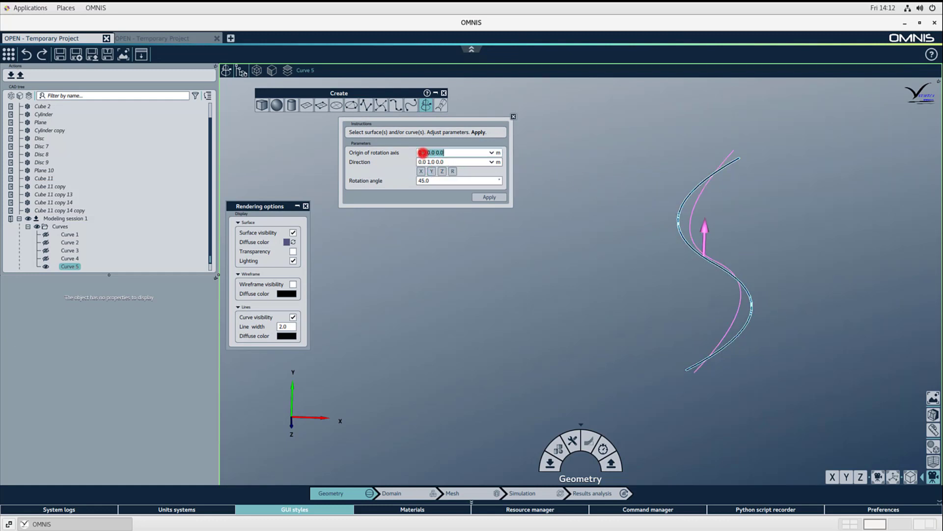
pyautogui.press('BackSpace')
pyautogui.click(431, 182)
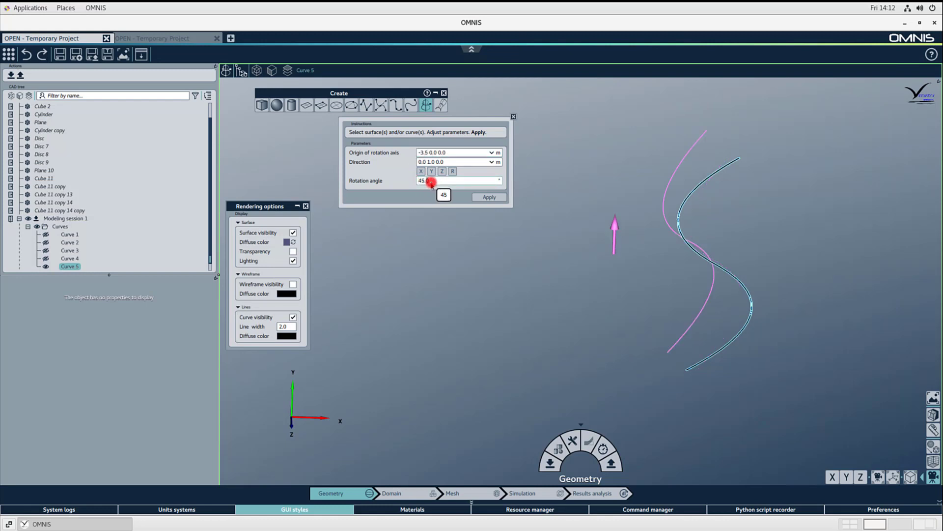
pyautogui.write('180')
pyautogui.click(498, 198)
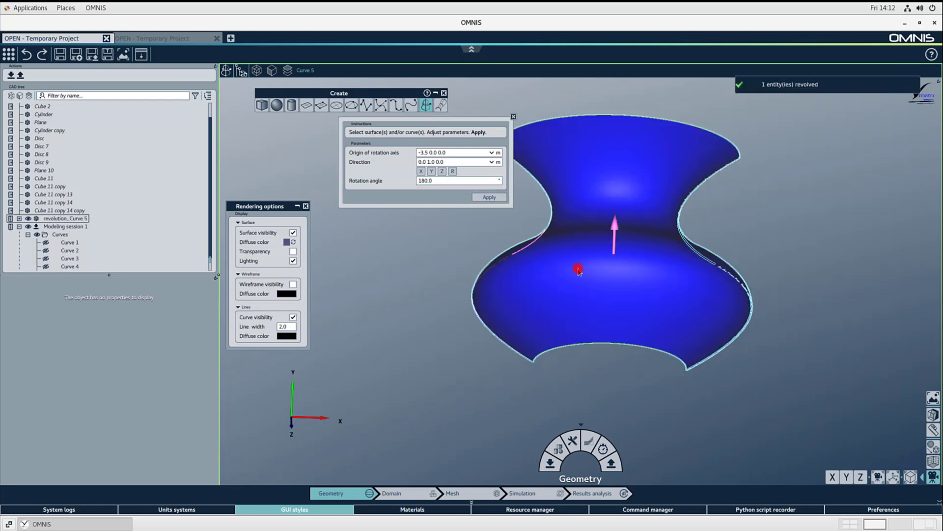
pyautogui.moveTo(579, 270)
pyautogui.mouseDown(button='middle')
pyautogui.moveTo(678, 275)
pyautogui.moveTo(564, 307)
pyautogui.moveTo(646, 354)
pyautogui.moveTo(557, 333)
pyautogui.mouseUp(button='middle')
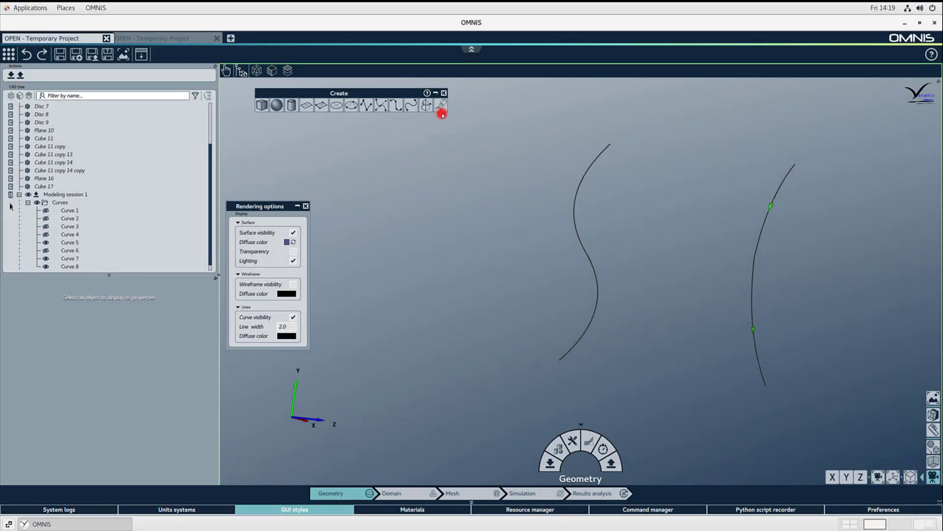
# - Start a lofted surface, show the orientation of the S-shaped Curve 5, and change that orientation
pyautogui.click(442, 106)
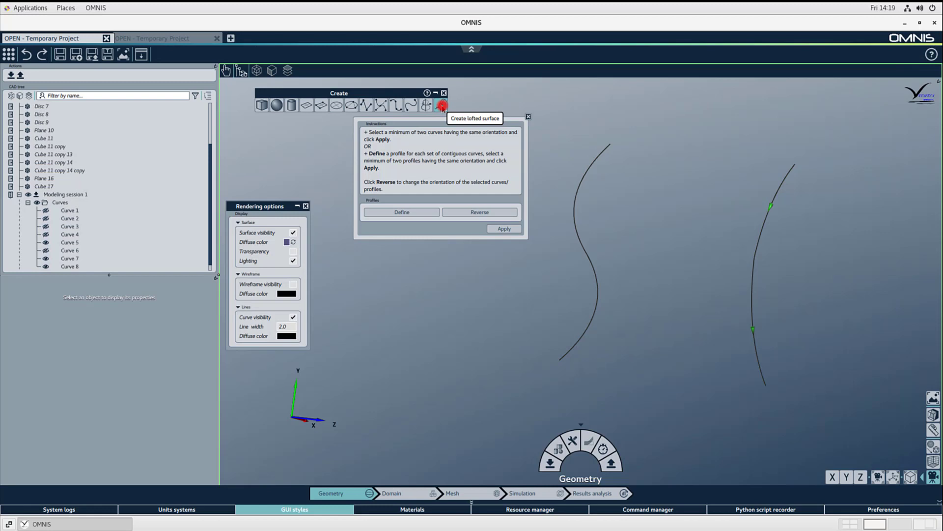
pyautogui.click(575, 195)
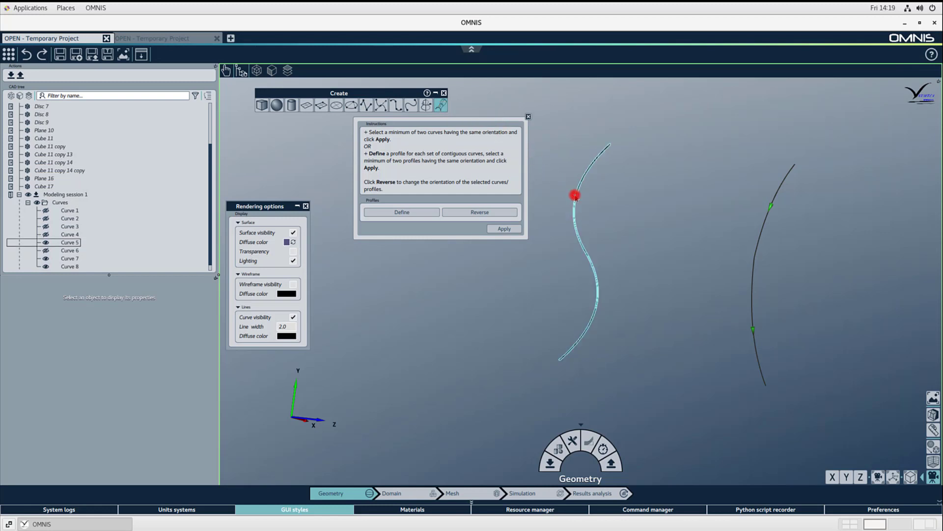
pyautogui.rightClick(575, 195)
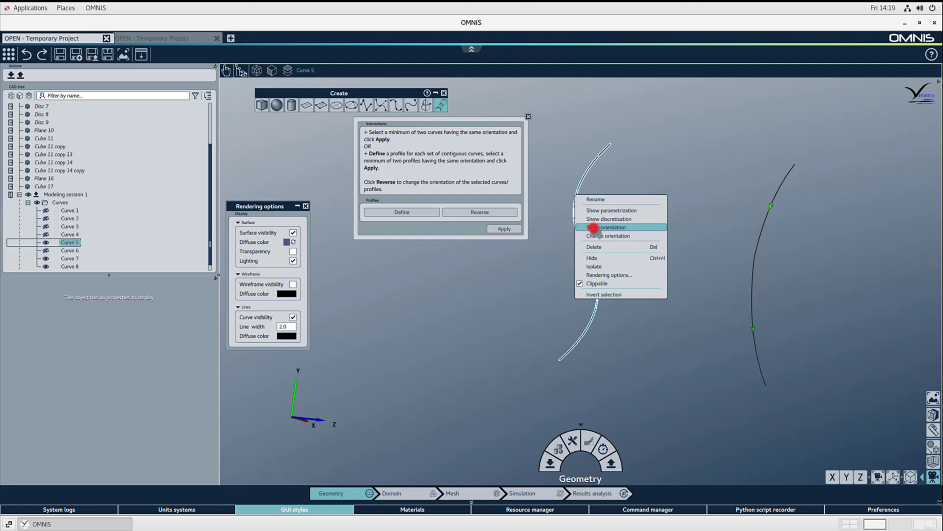
pyautogui.click(594, 227)
pyautogui.click(585, 253)
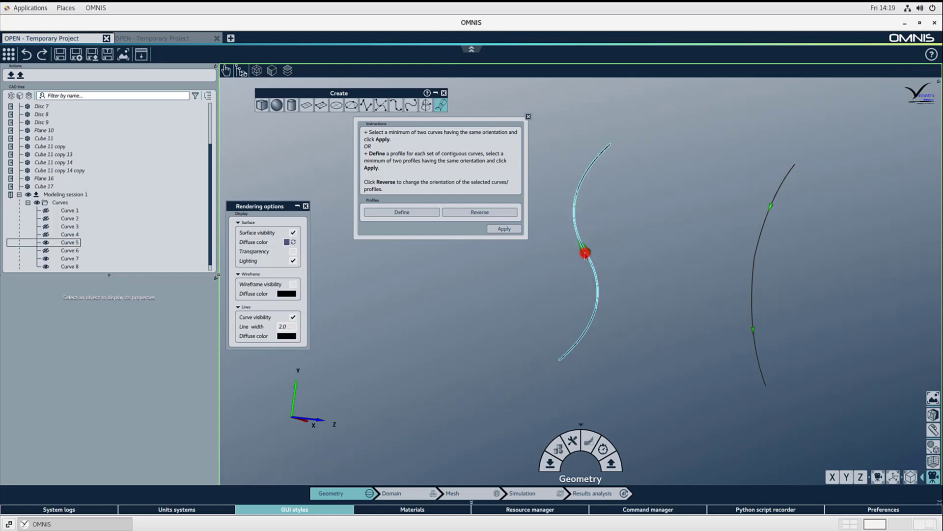
pyautogui.rightClick(585, 254)
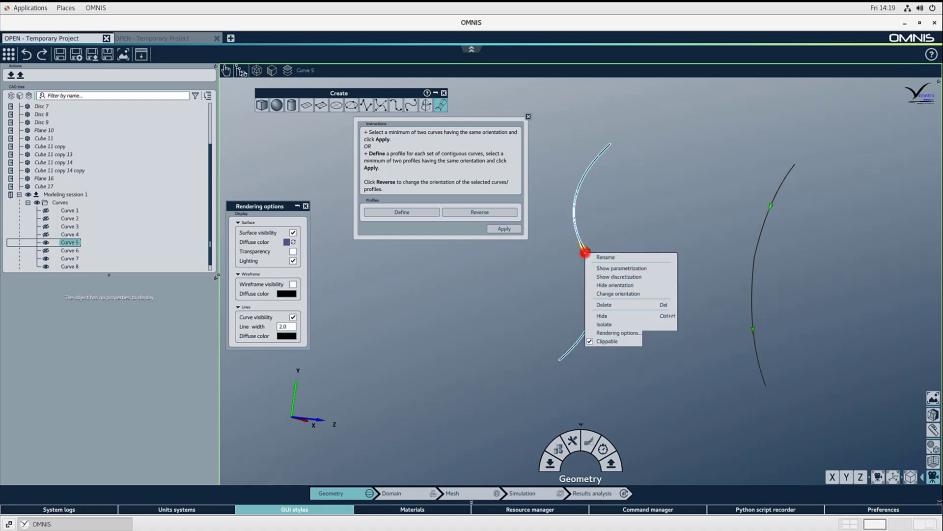
pyautogui.click(603, 293)
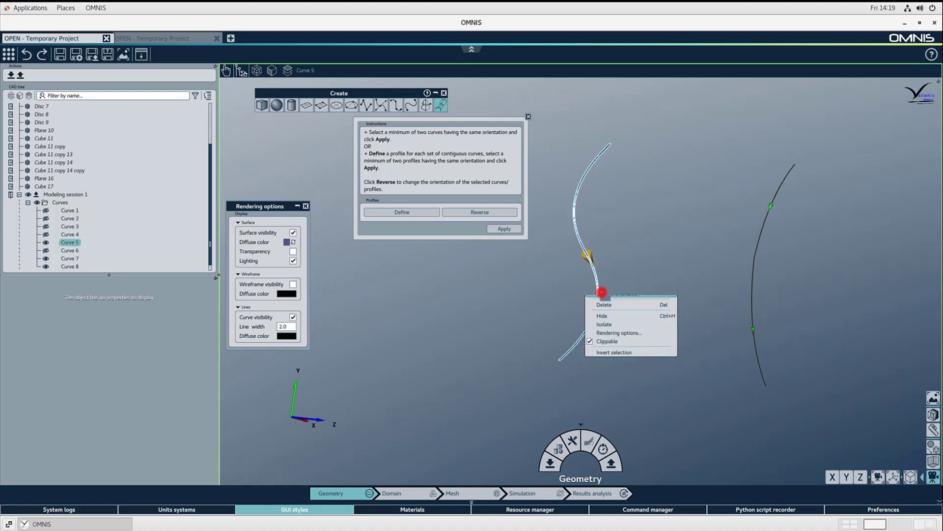
# - Reverse the orientation of Curve 5 twice using the loft tool's Reverse function, and clear the selection
pyautogui.click(587, 257)
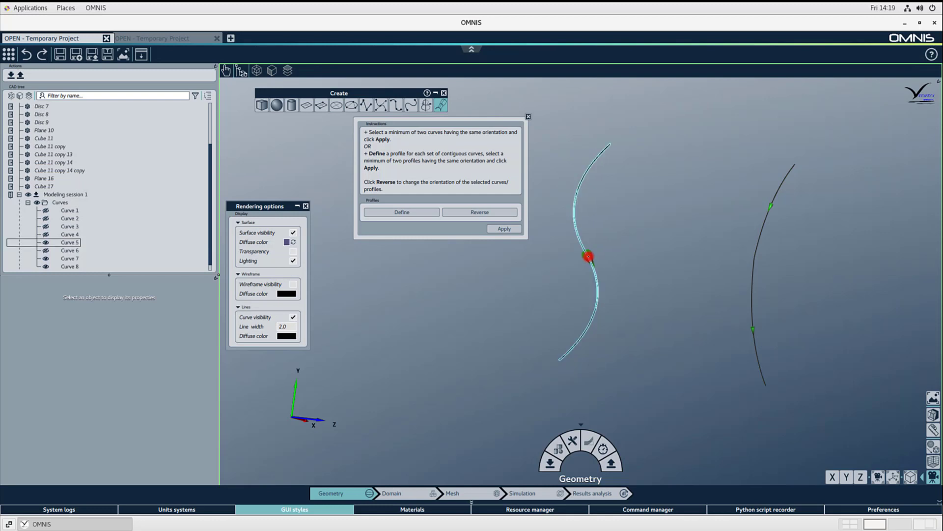
pyautogui.click(493, 212)
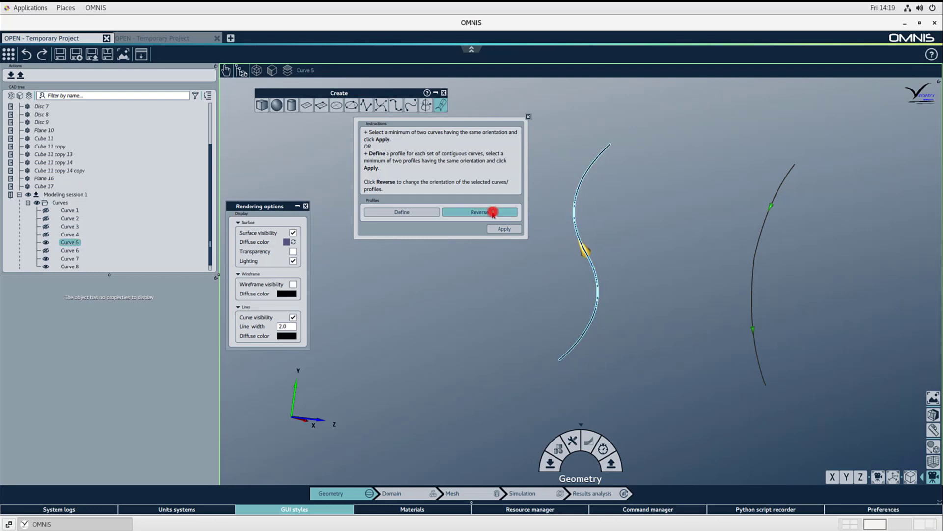
pyautogui.click(492, 213)
pyautogui.click(519, 348)
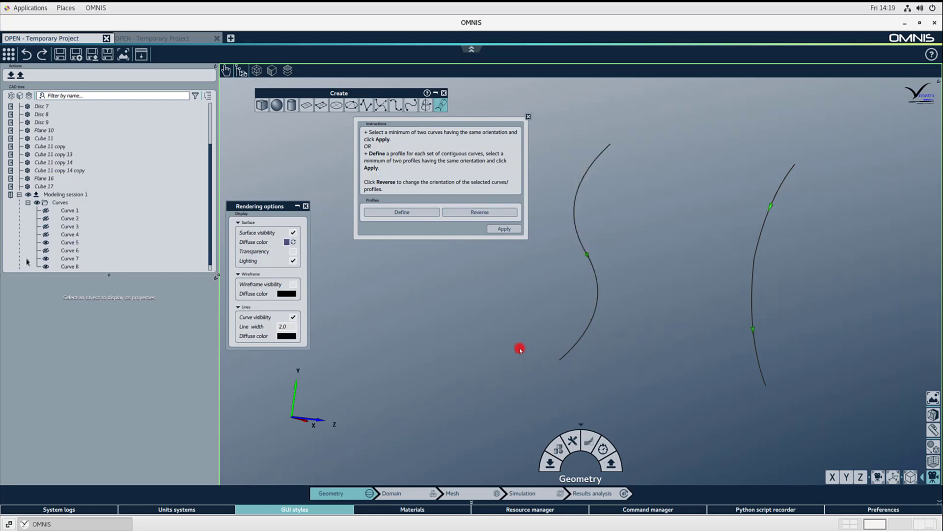
# - Select the contiguous Curves 7 and 8 together with a rectangular selection and define them as one loft profile
pyautogui.click(763, 226)
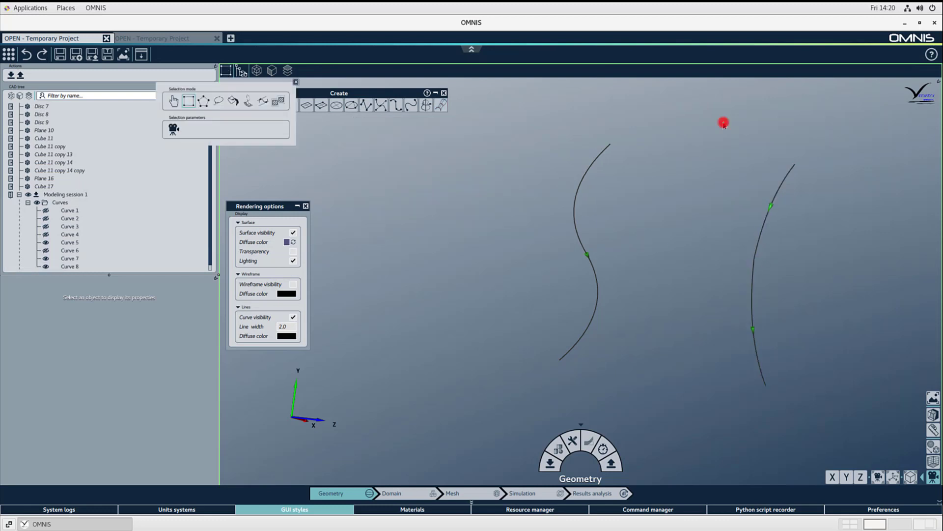
pyautogui.moveTo(723, 122); pyautogui.dragTo(834, 421)
pyautogui.click(441, 105)
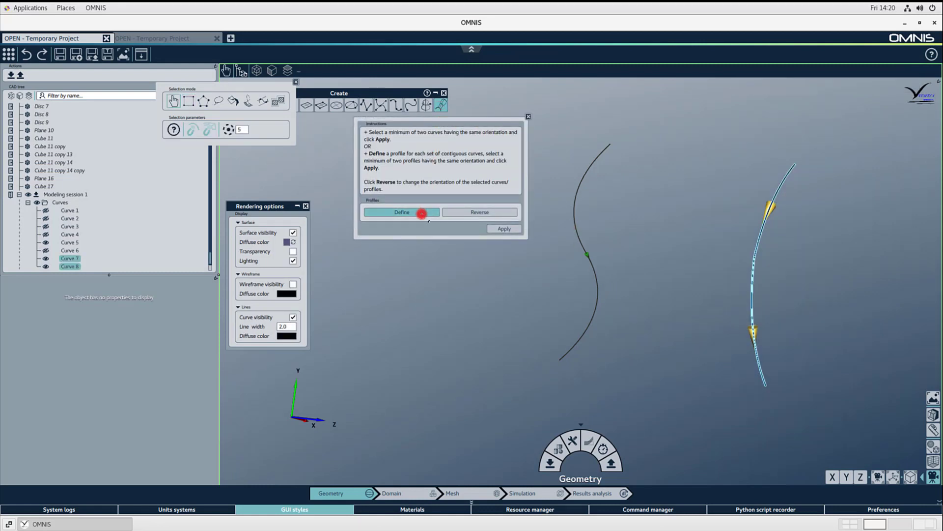
pyautogui.click(422, 213)
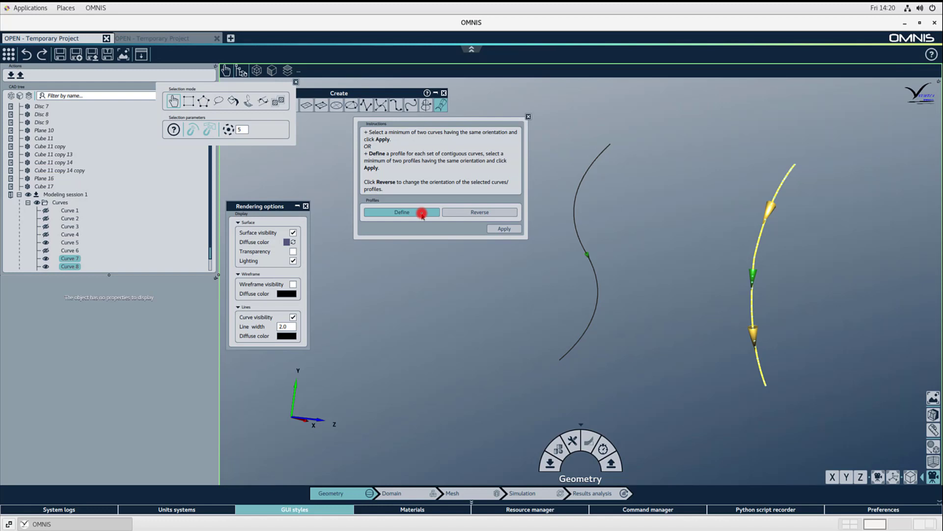
# - Create a lofted surface between the composite profile and Curve 5
pyautogui.click(752, 316)
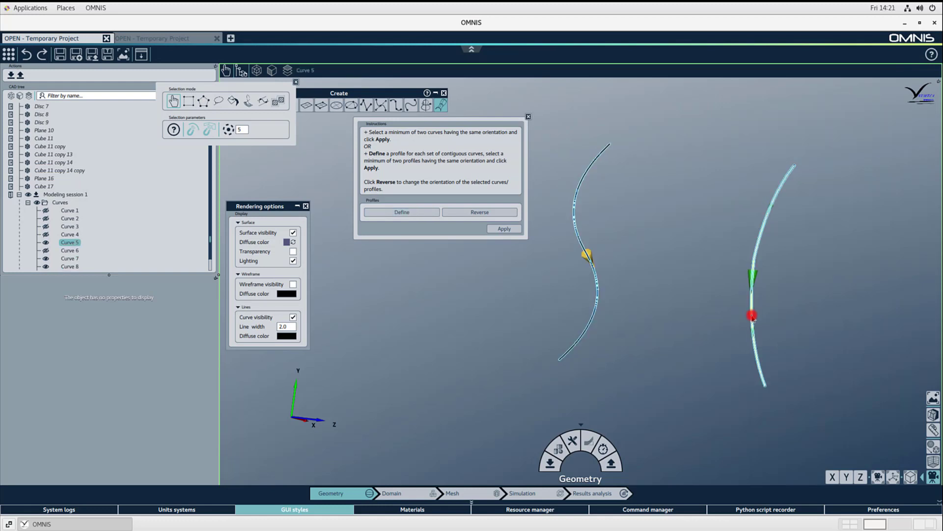
pyautogui.click(596, 297)
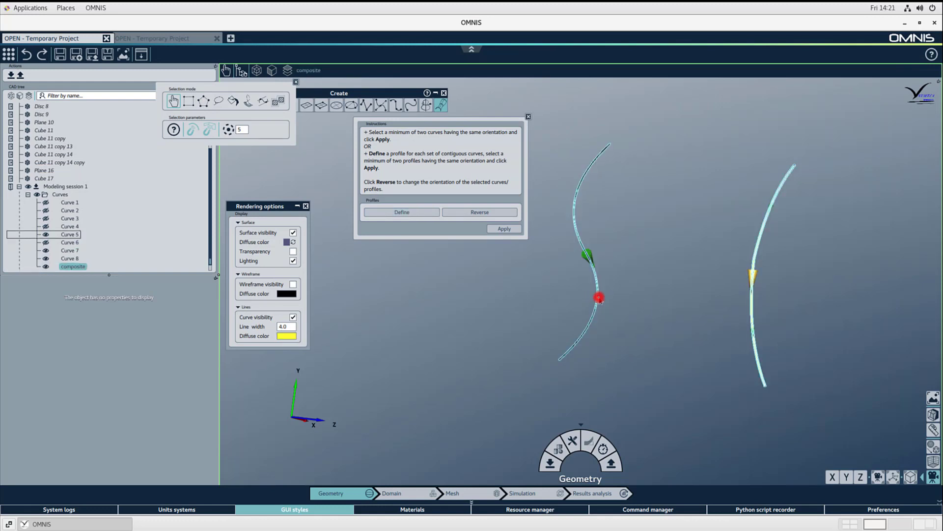
pyautogui.click(499, 229)
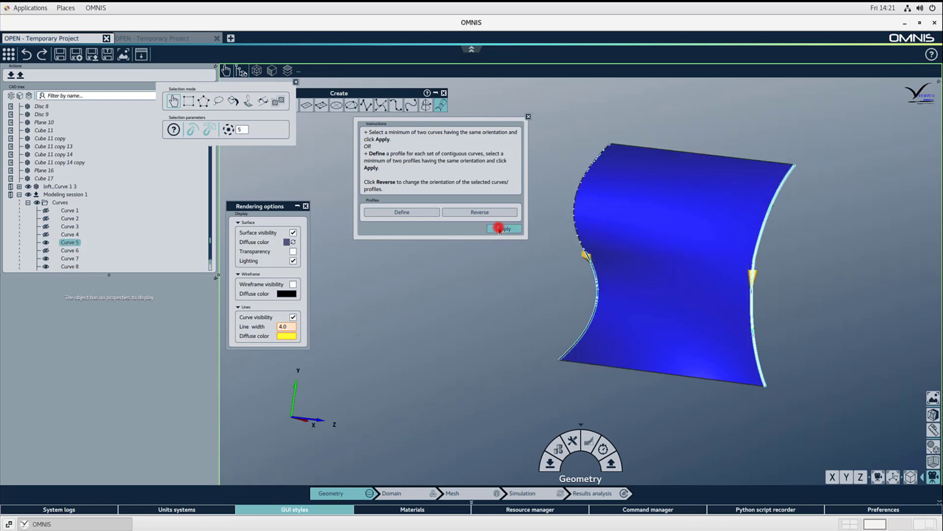
pyautogui.moveTo(791, 303); pyautogui.dragTo(723, 310, button='middle')
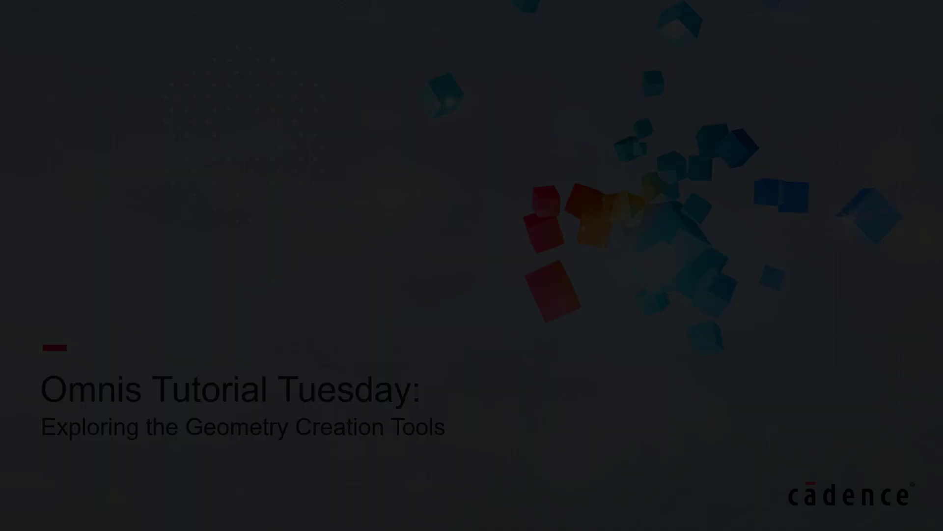